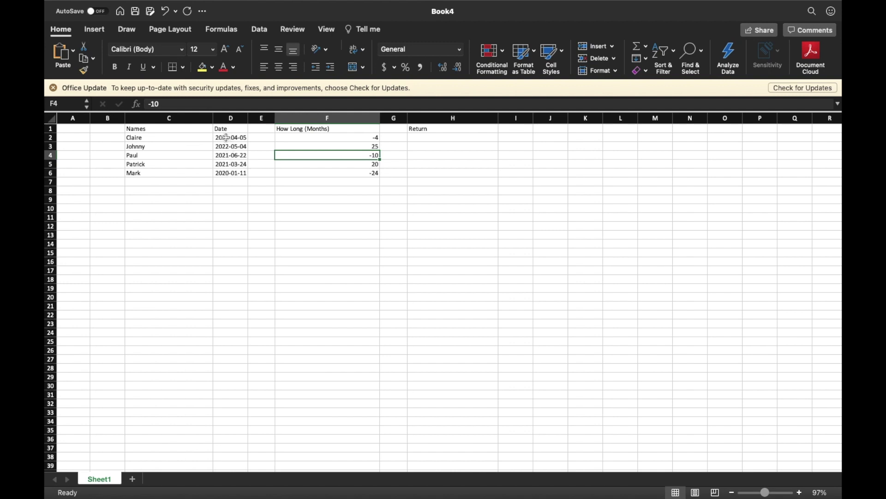
Select the five dates D2:D6 in the Date column.
drag(225, 137, 236, 177)
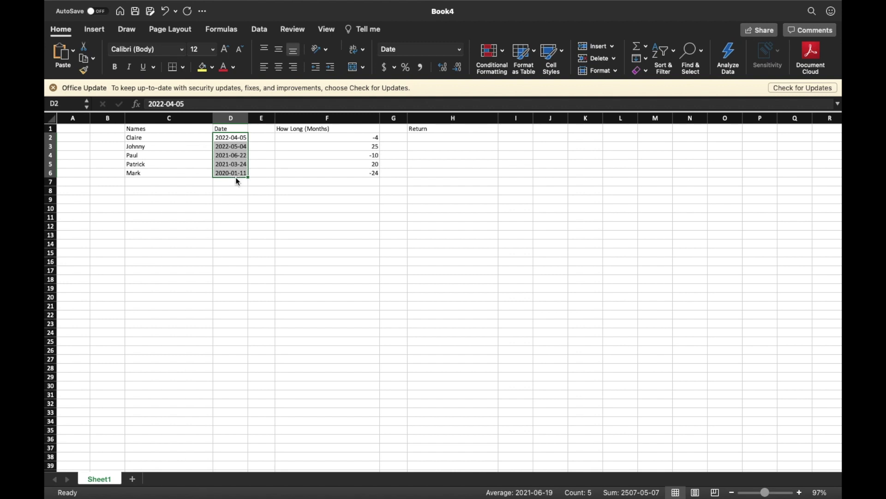
key(super+1)
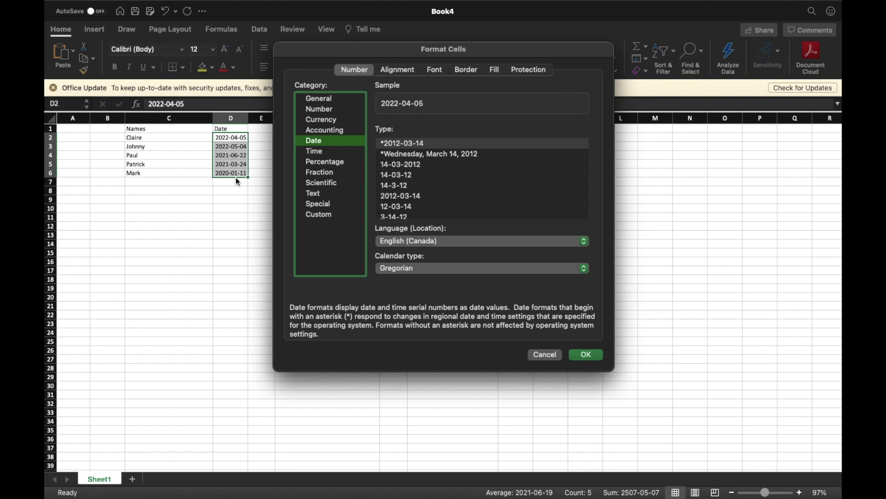
Reopen Format Cells for D2:D6 and pick the *2012-03-14 type in the Date category.
click(546, 355)
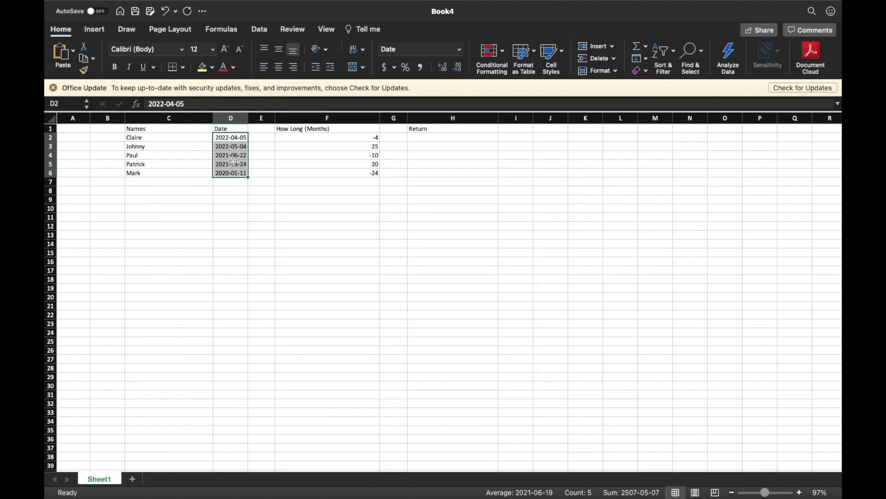
key(super+1)
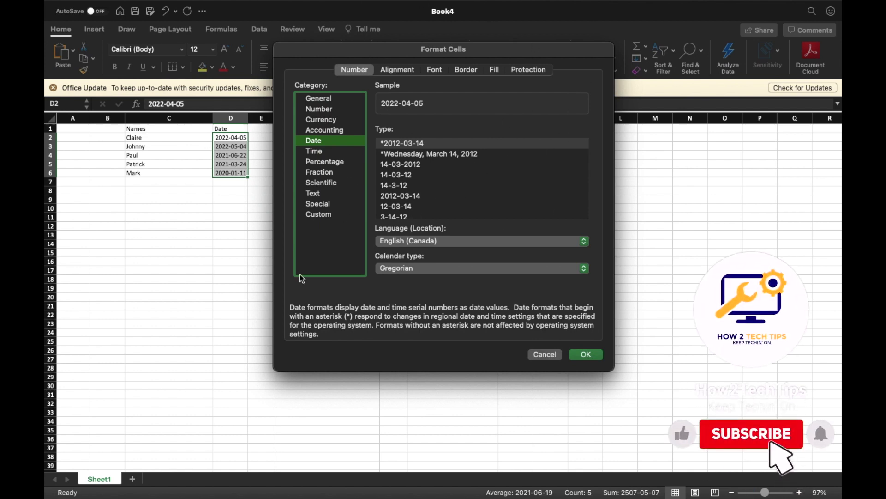
click(409, 71)
click(433, 73)
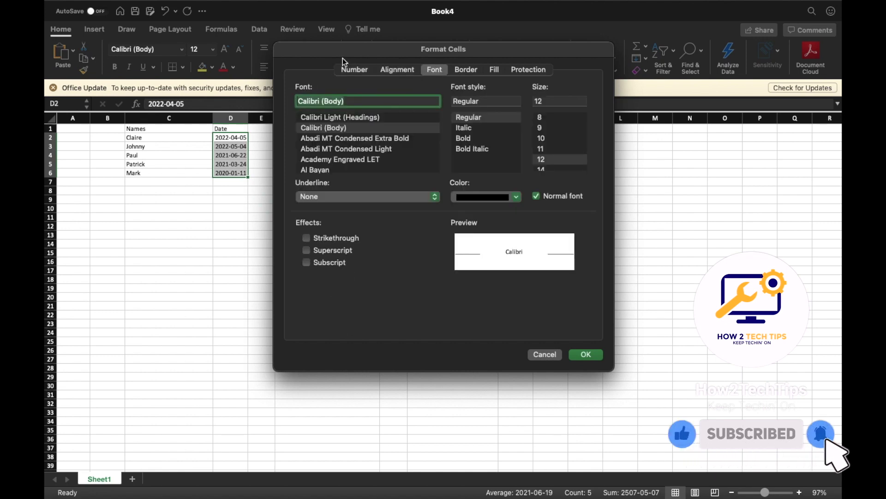
click(355, 72)
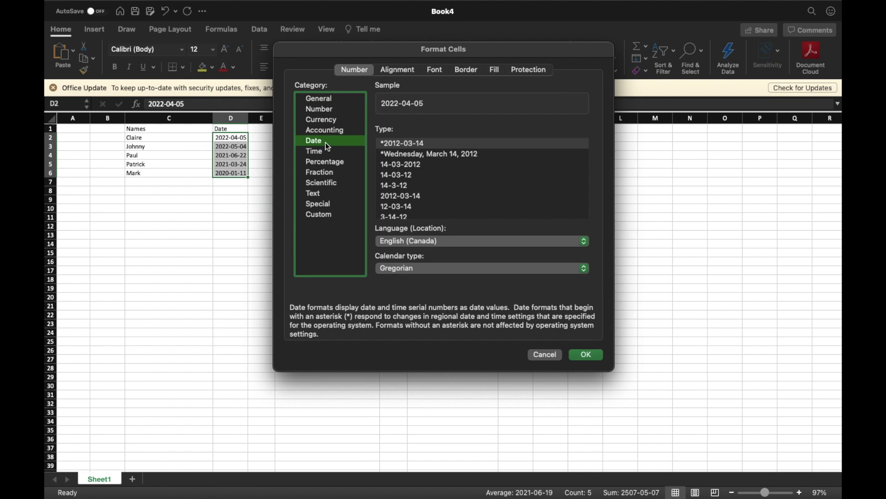
click(417, 147)
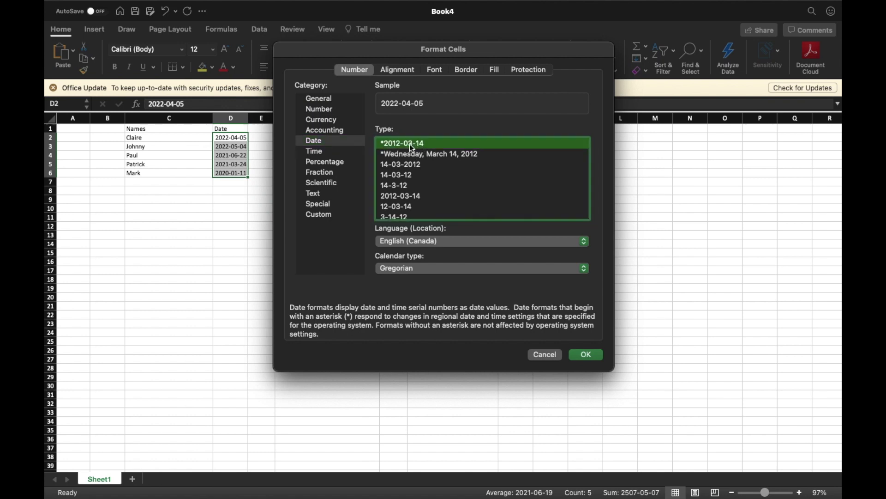
Preview the 14-03-12, 14-03-2012 and long weekday date formats for the dates.
scroll(396, 185, down, 3)
scroll(395, 185, up, 3)
scroll(420, 183, down, 3)
scroll(420, 183, up, 3)
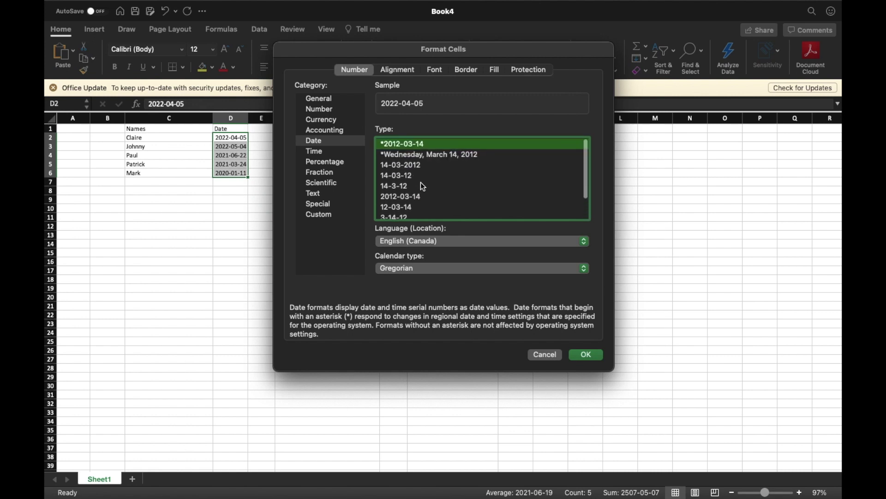
scroll(401, 176, down, 3)
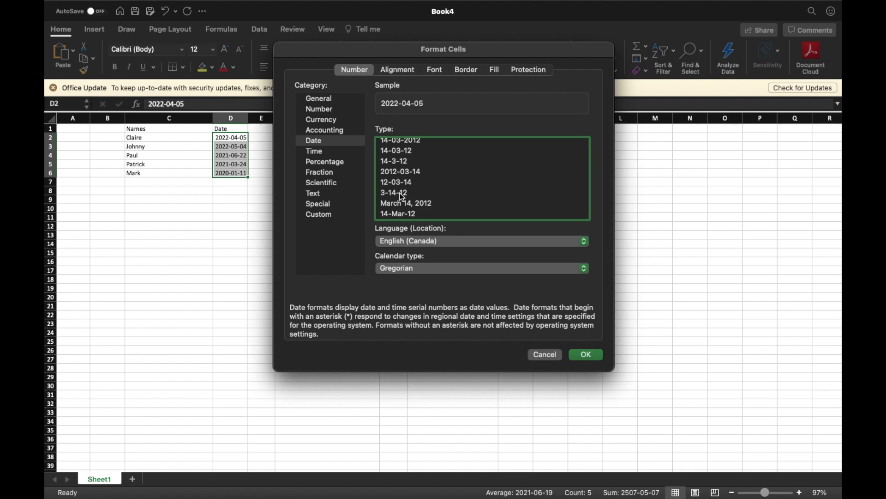
scroll(403, 197, up, 3)
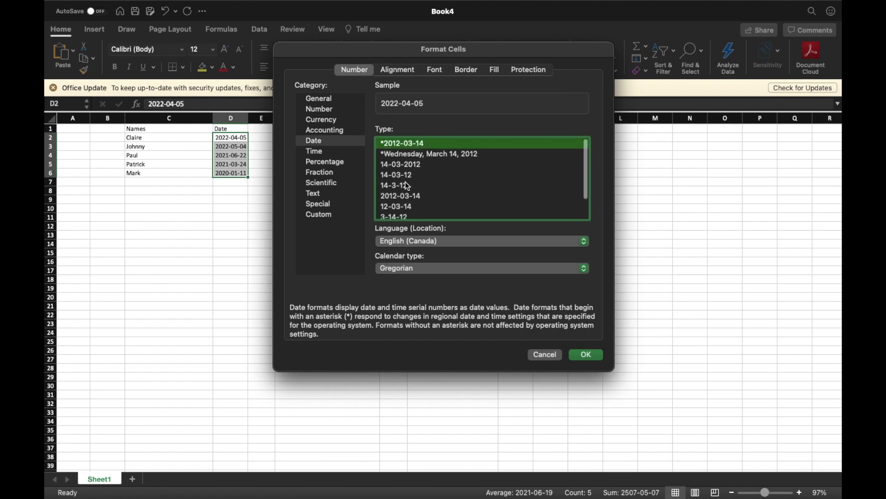
click(402, 175)
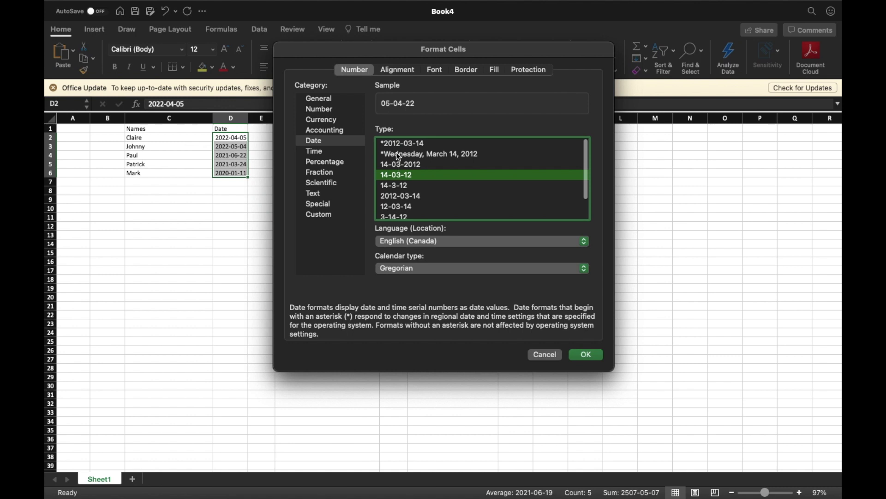
click(395, 165)
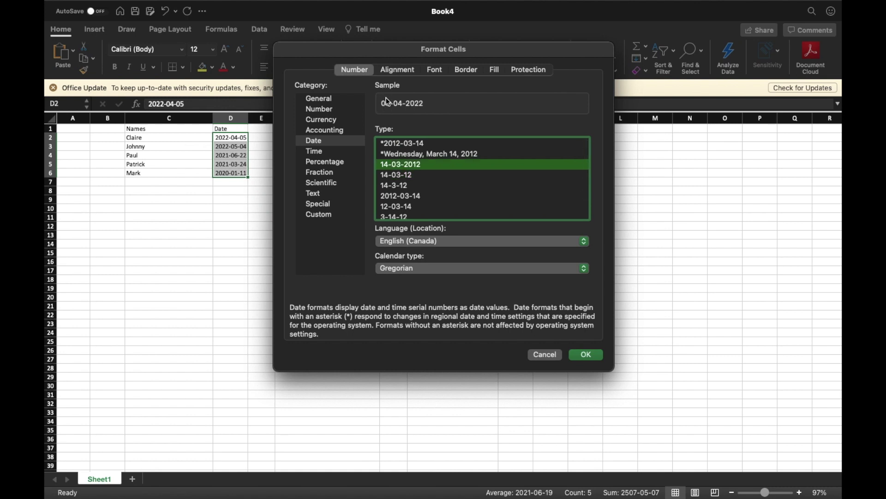
click(391, 176)
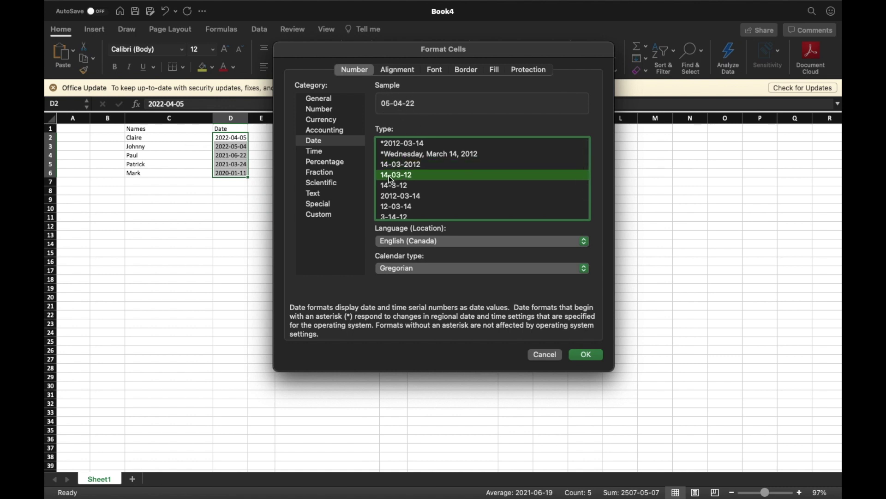
click(397, 167)
click(403, 155)
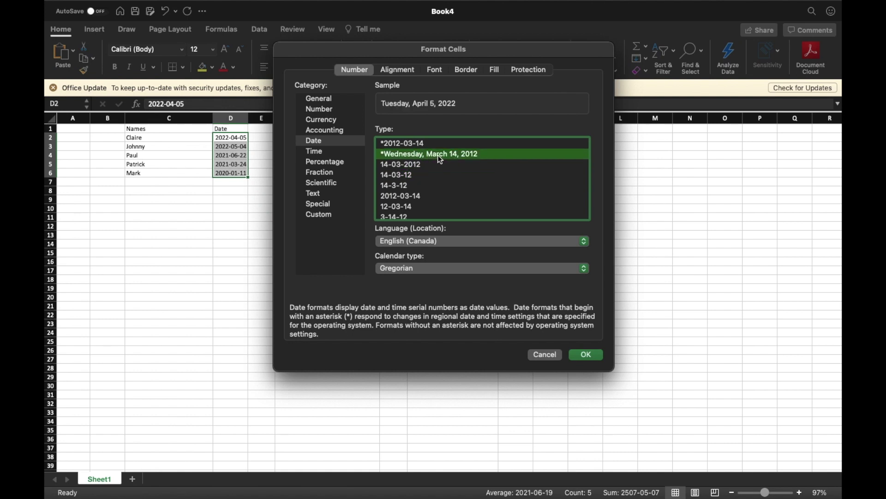
Settle on the *2012-03-14 date format and apply it to D2:D6.
scroll(436, 167, up, 1)
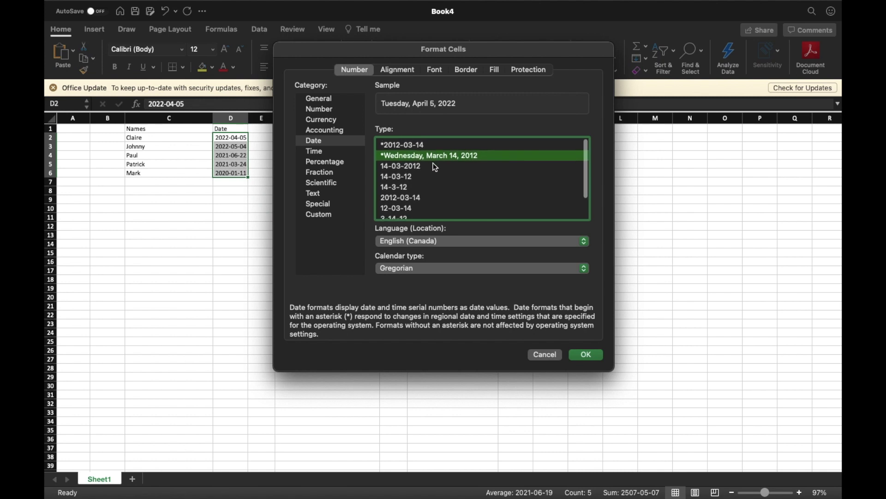
click(407, 143)
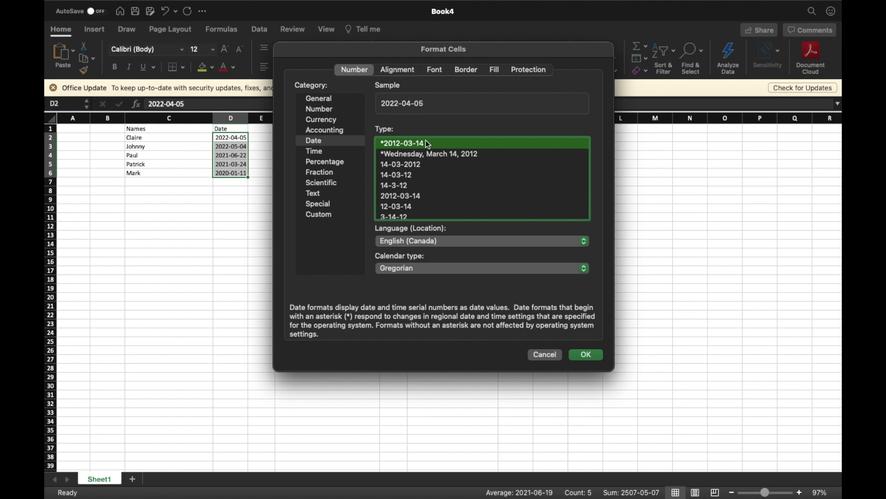
click(587, 355)
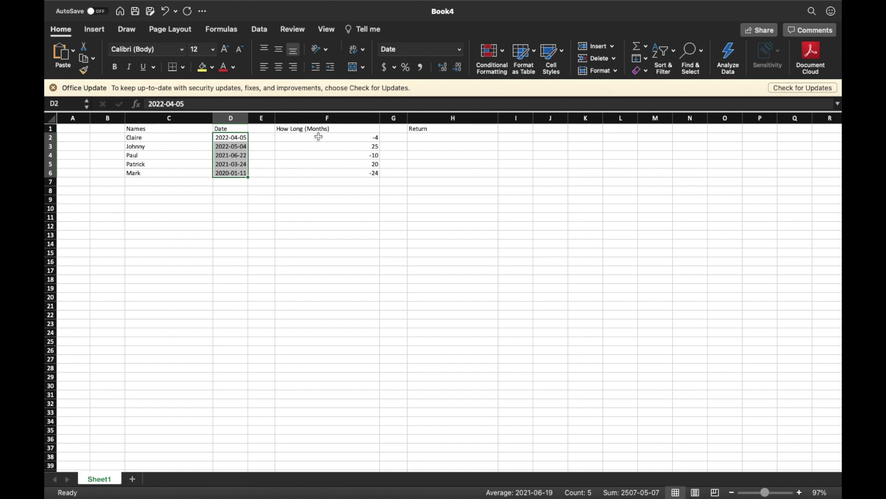
click(319, 137)
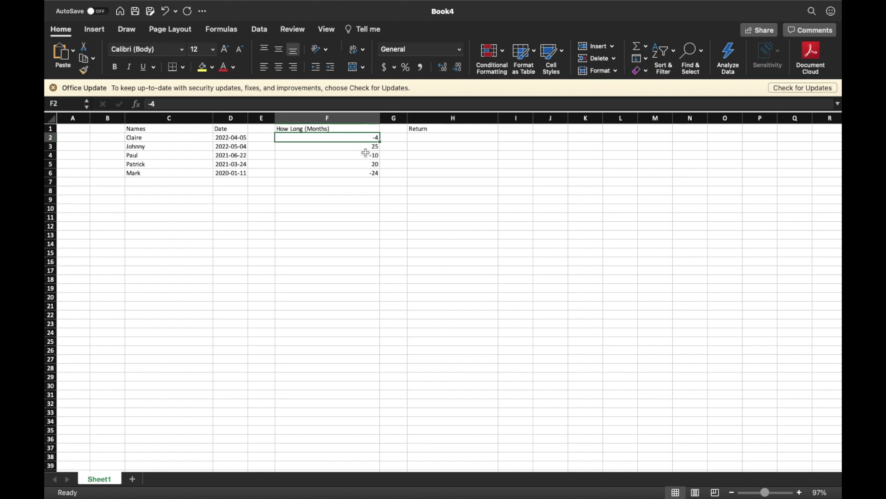
click(364, 151)
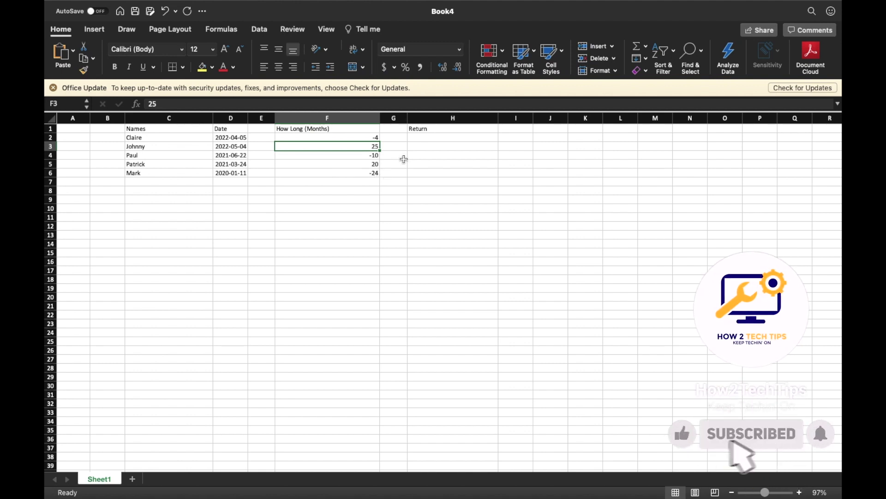
click(427, 138)
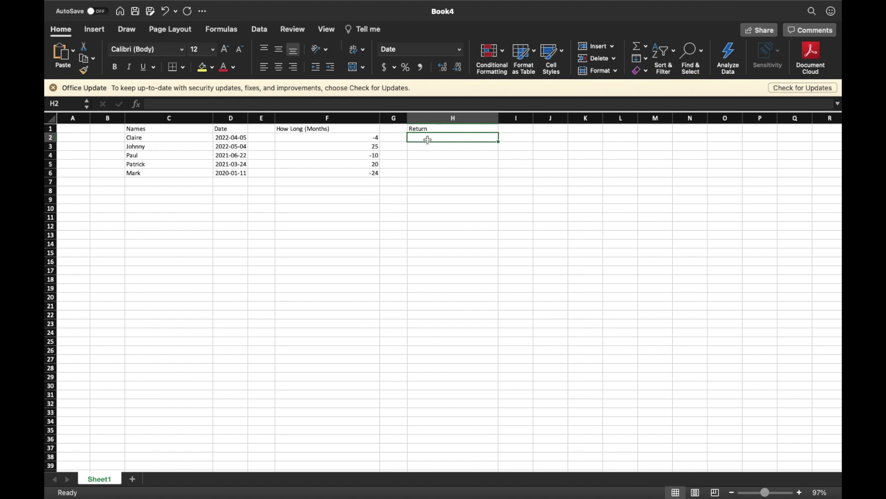
drag(421, 137, 424, 173)
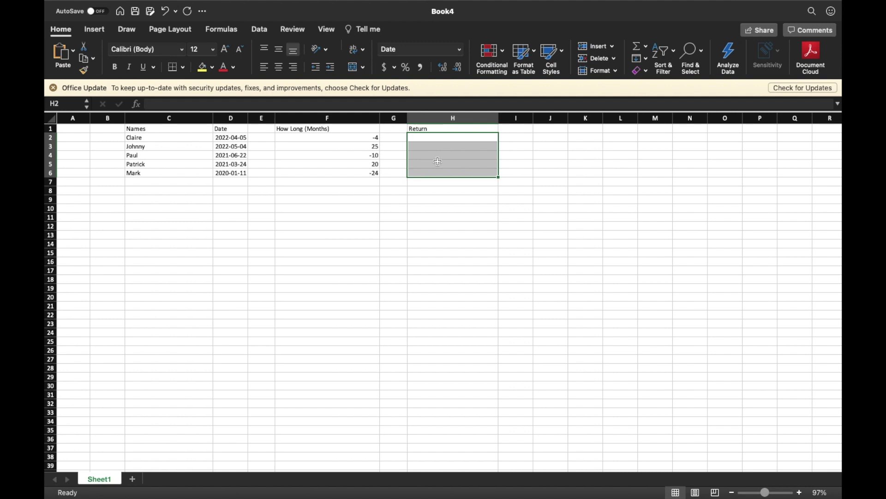
Give the empty Return cells H2:H6 the *2012-03-14 Date format.
key(super+1)
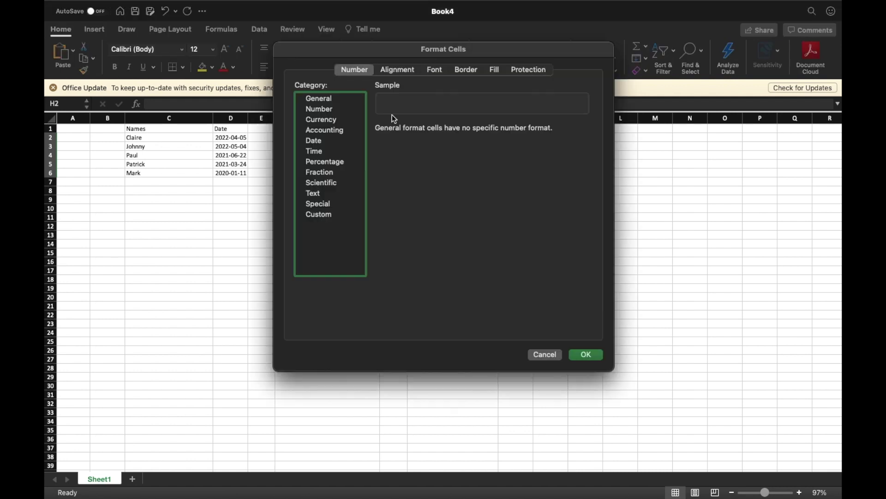
click(318, 143)
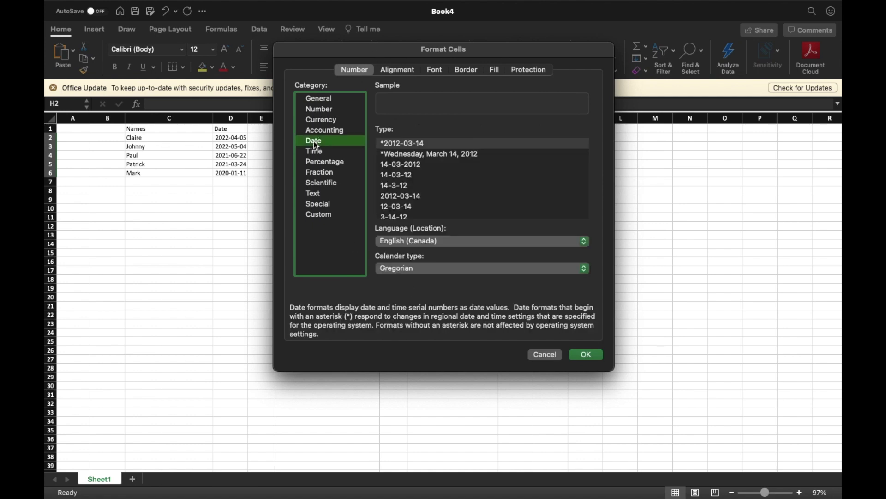
click(395, 144)
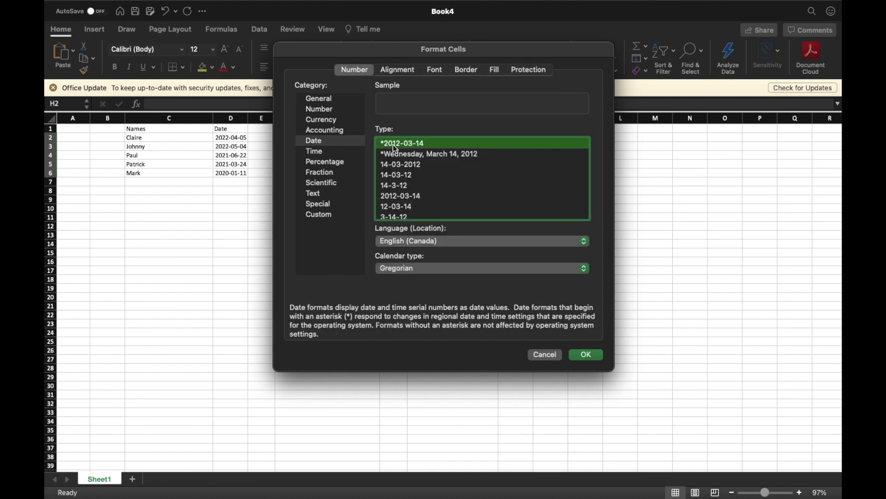
click(586, 355)
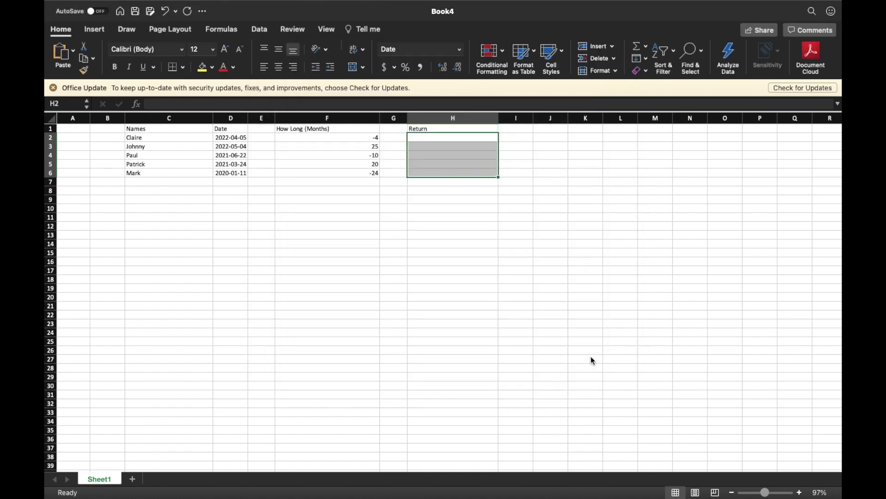
click(428, 137)
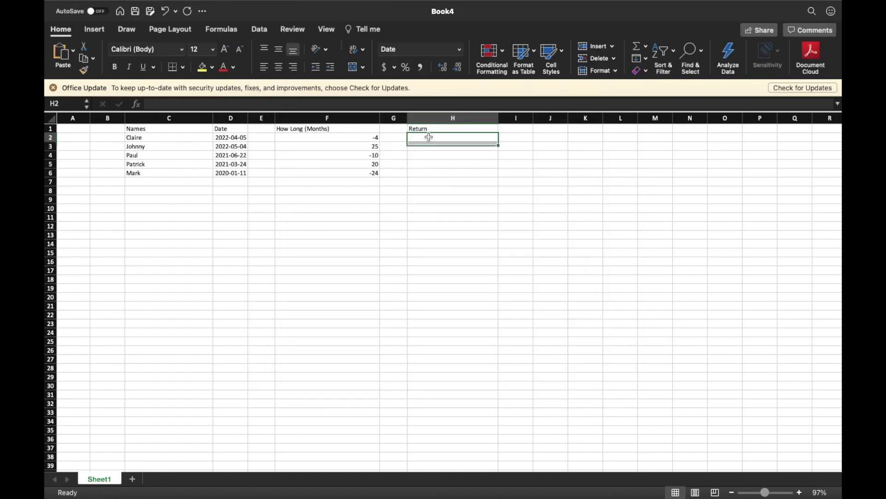
Enter =EDATE(D2,F2) in H2 so it returns 2021-12-05.
double_click(429, 137)
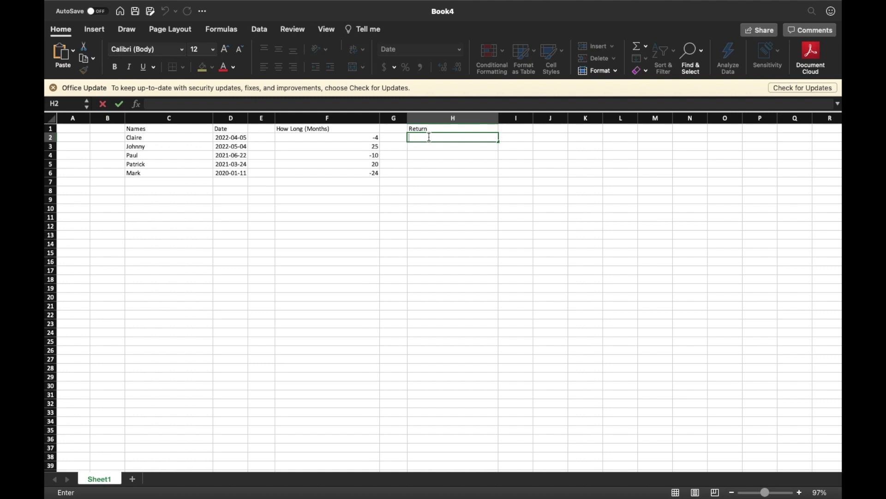
text(=)
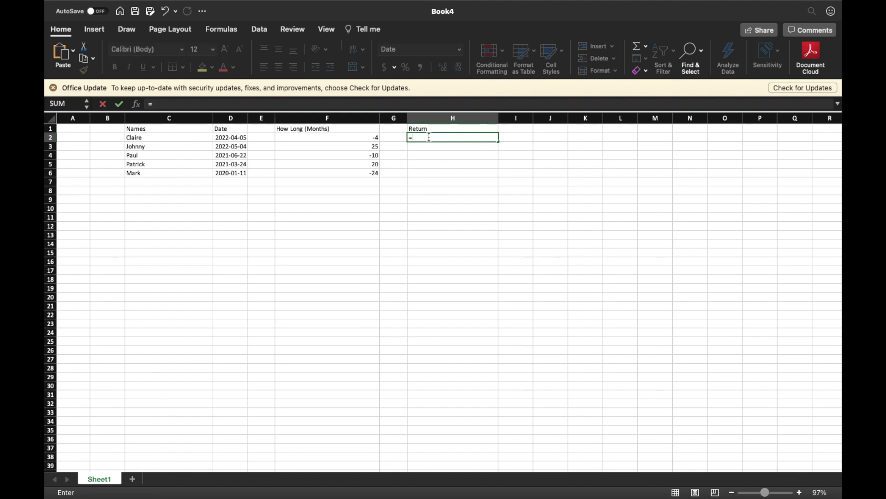
text(EDATE)
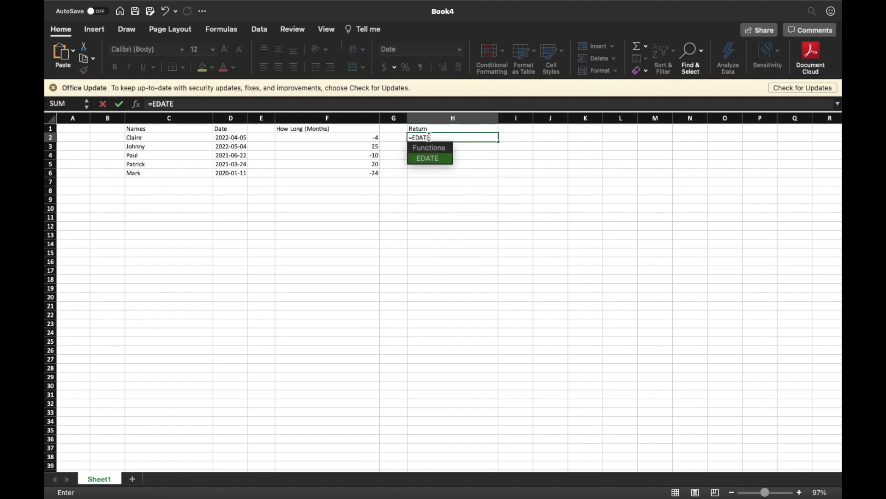
text(()
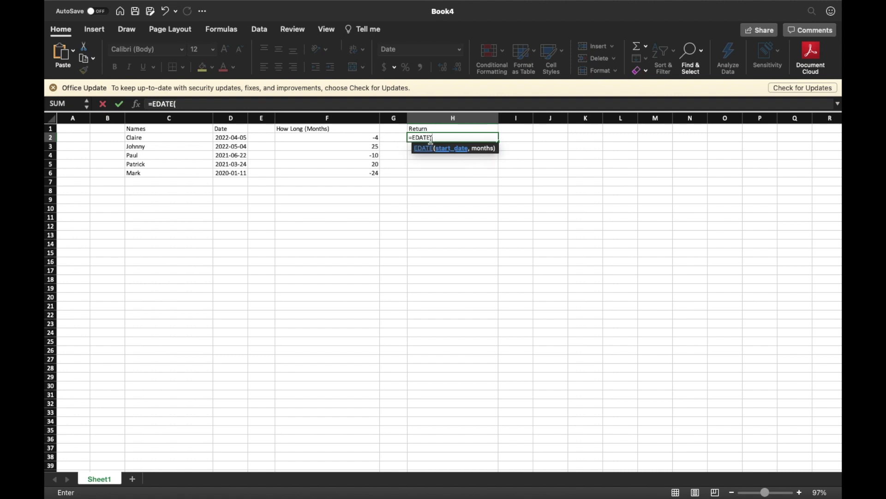
drag(439, 152, 233, 138)
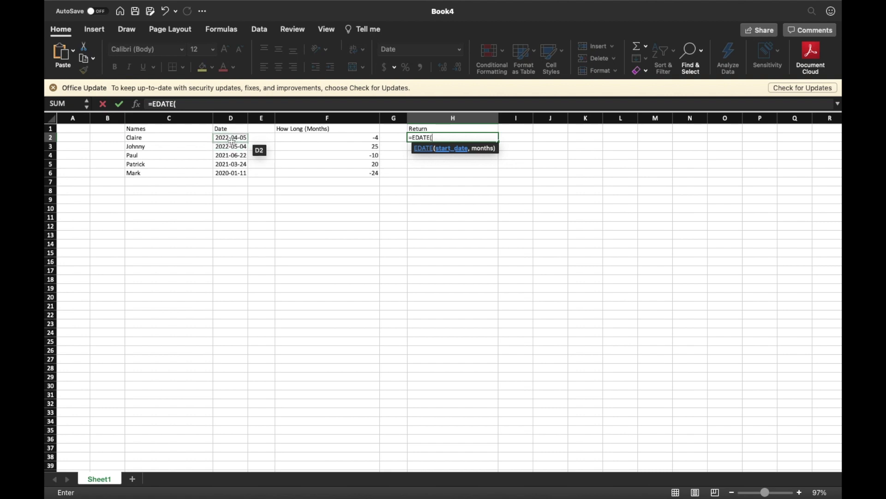
click(233, 138)
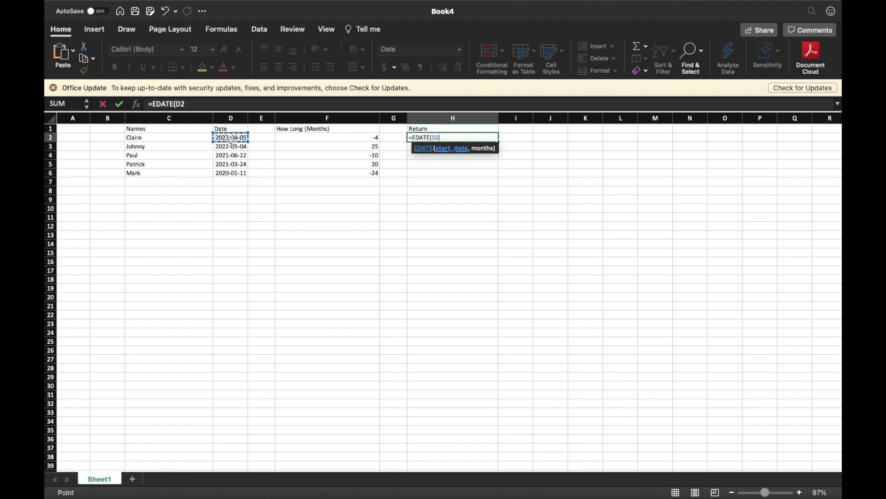
text(,)
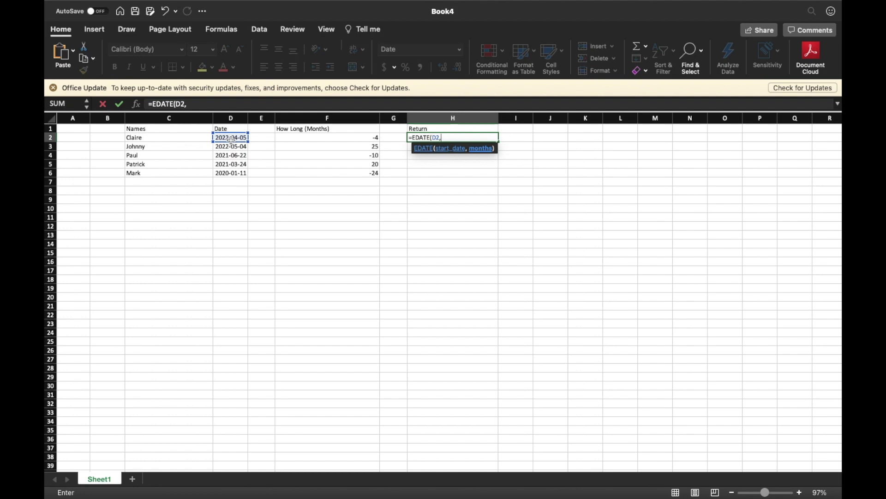
click(365, 141)
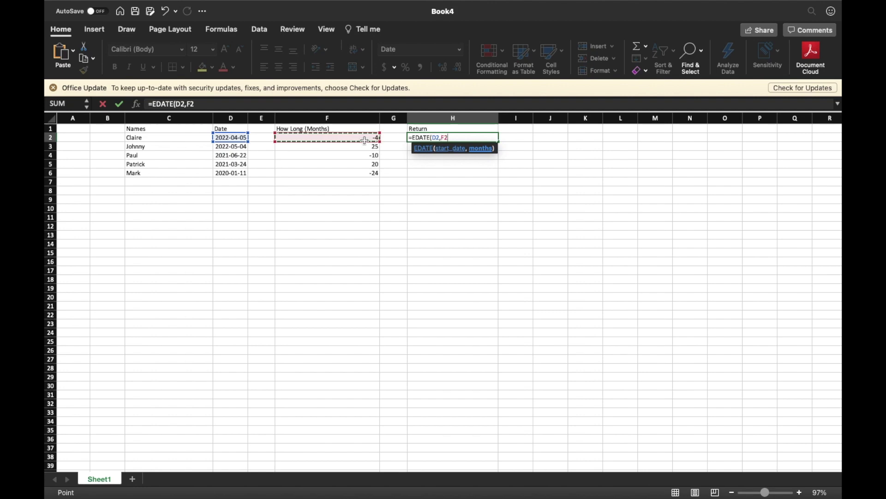
text())
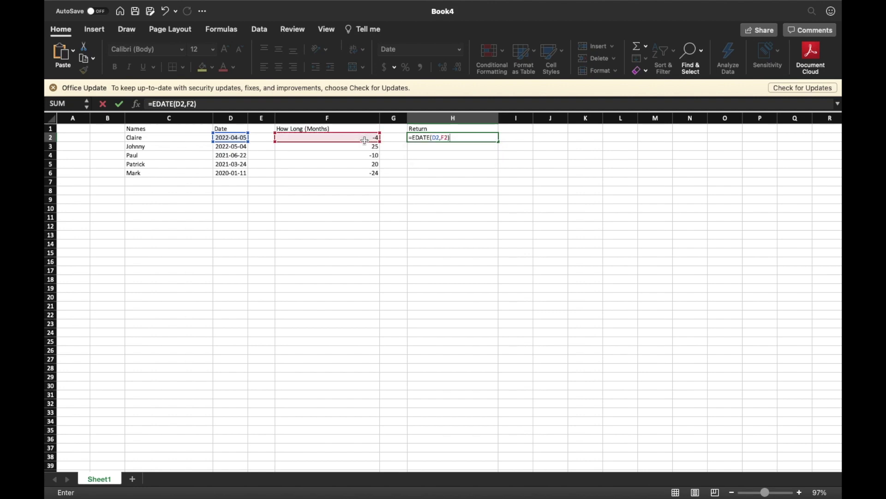
key(Return)
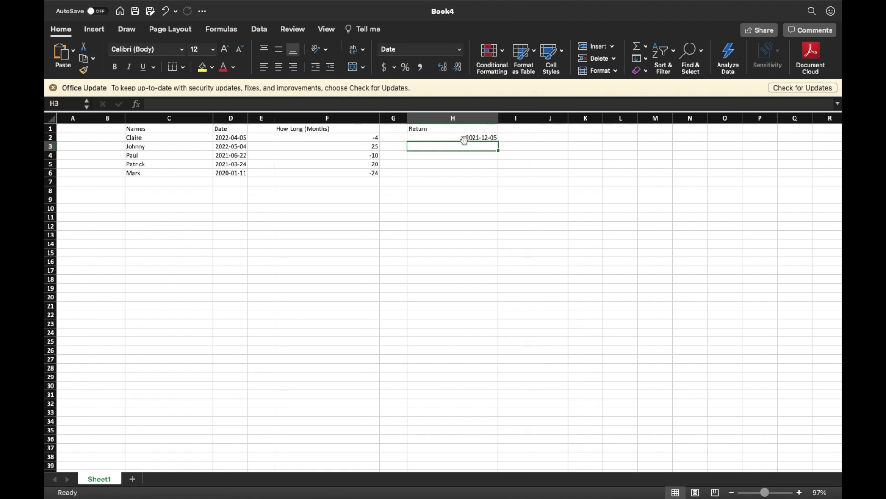
click(491, 139)
Enter =EDATE(D3,F3) in H3 so it returns 2024-06-04.
click(460, 148)
double_click(459, 148)
text(=EDate)
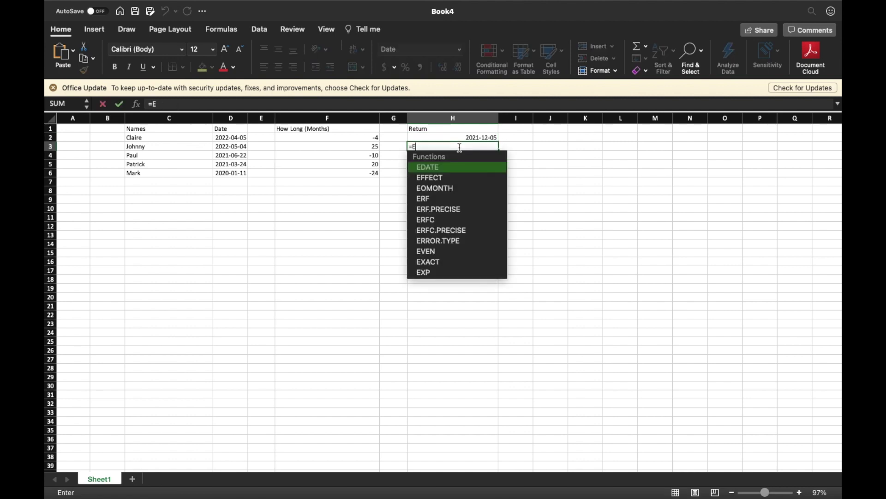
key(BackSpace)
key(BackSpace)
text(TE)
double_click(440, 163)
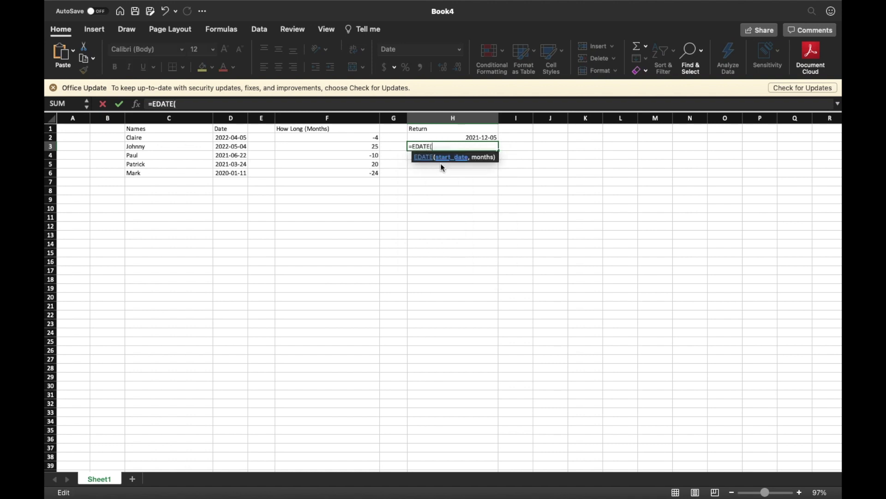
click(241, 149)
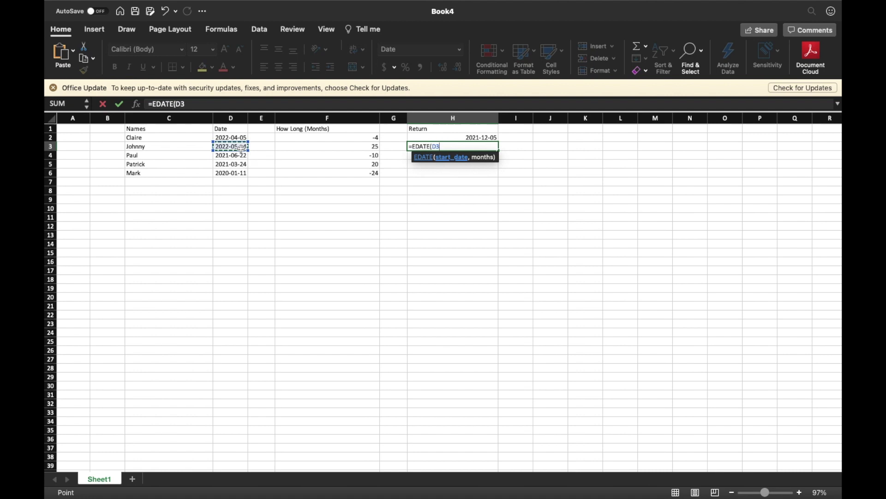
text(,)
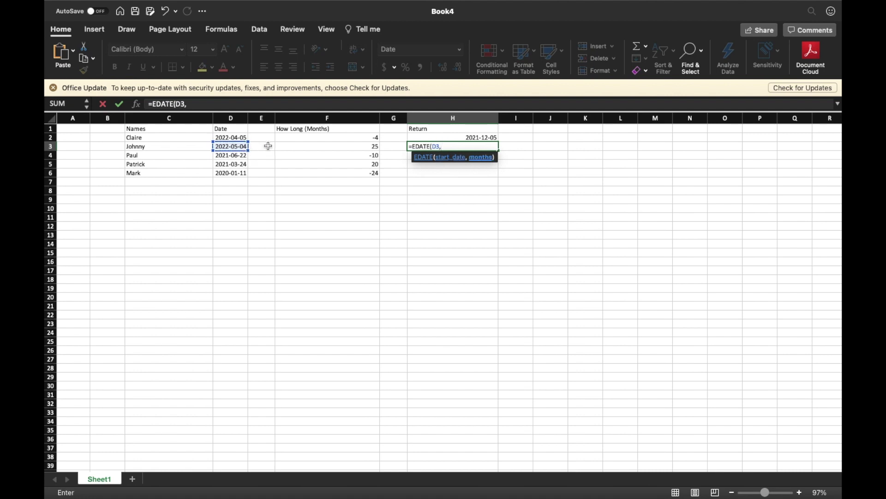
click(322, 146)
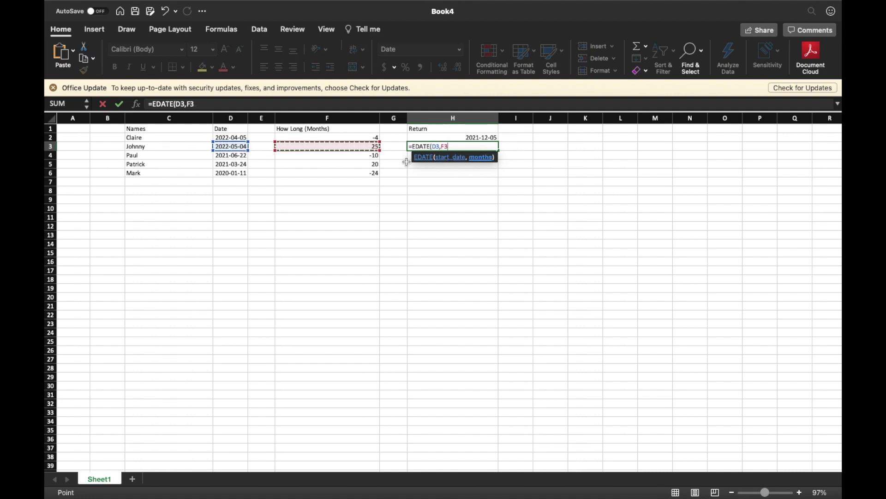
text())
key(Return)
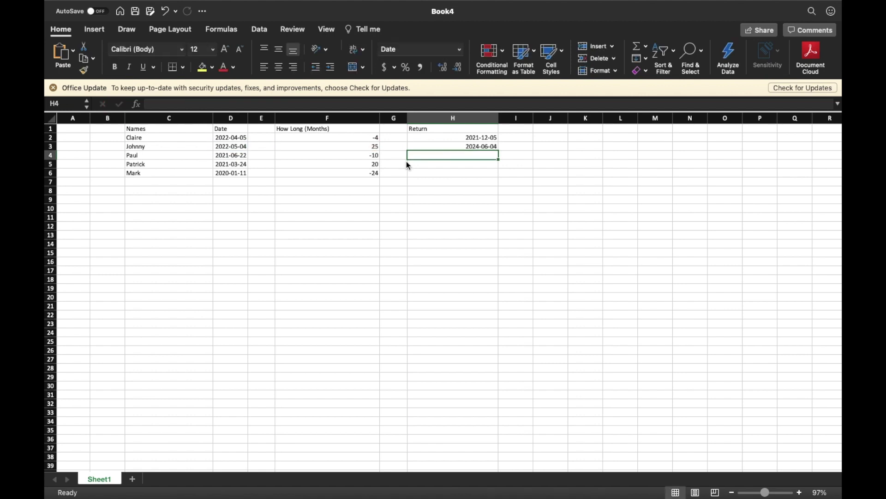
click(494, 147)
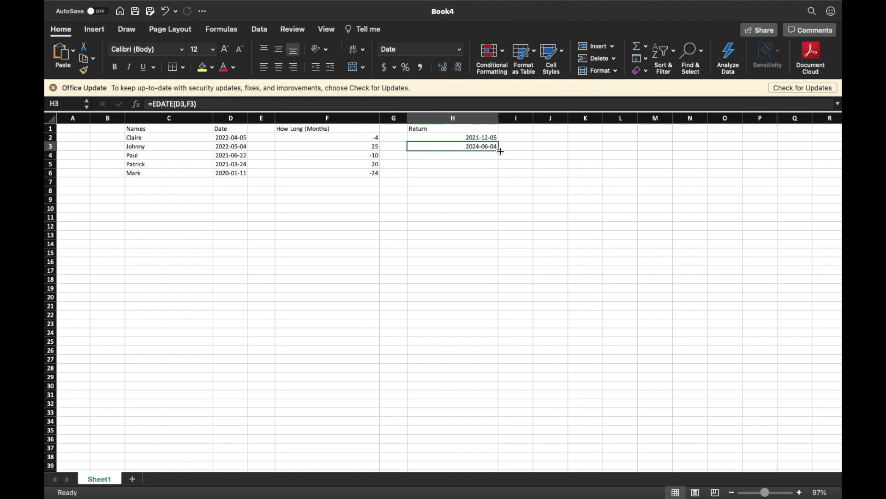
Fill H3's formula down to H6, giving 2020-08-22, 2022-11-24 and 2018-01-11.
drag(499, 151, 499, 151)
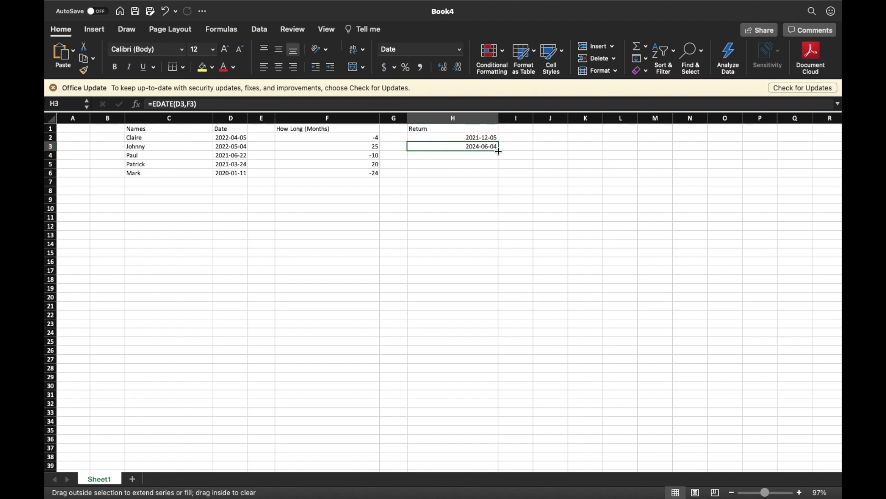
drag(499, 152, 498, 175)
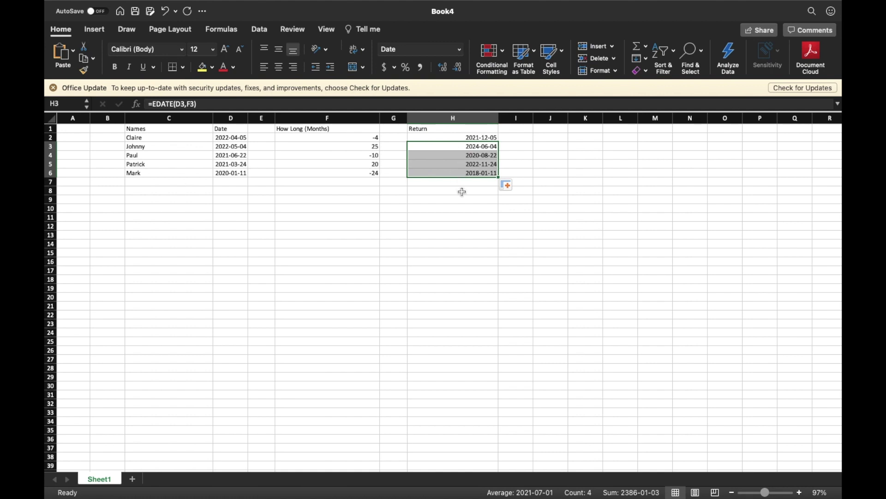
click(514, 172)
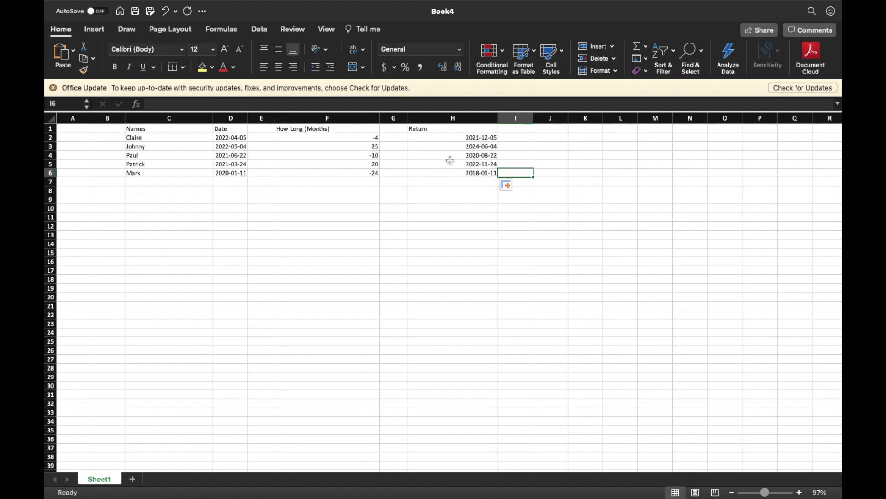
click(460, 175)
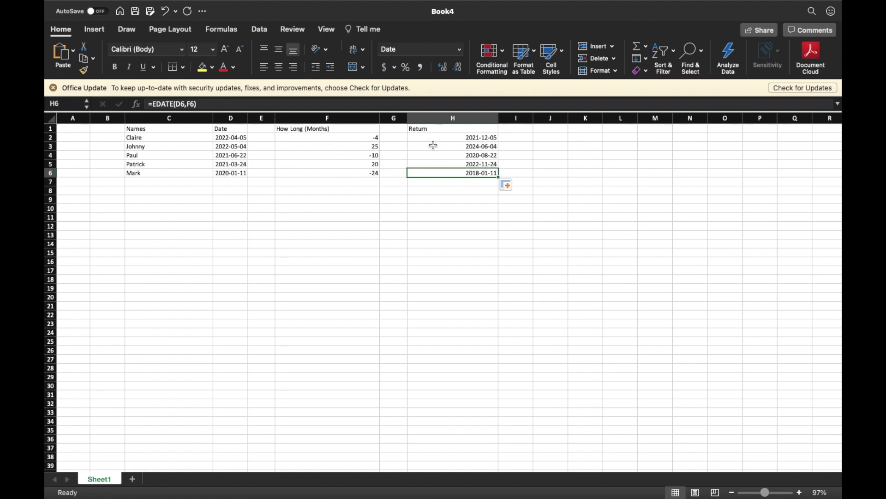
click(546, 164)
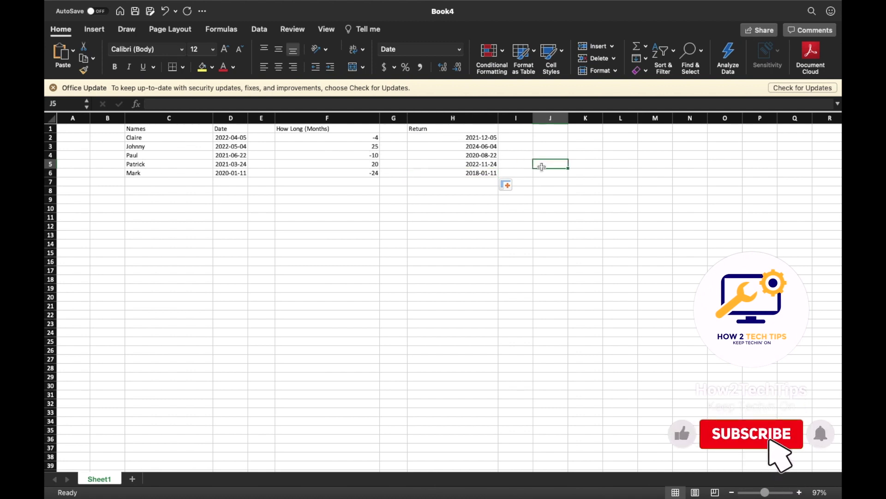